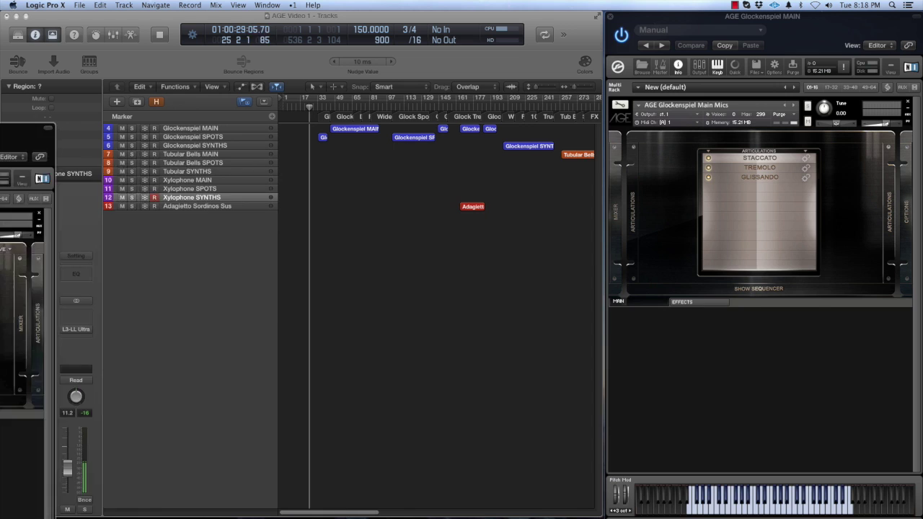
Move the Glockenspiel SPOTS Kontakt window over the MAIN instrument window.
left_click_drag(29, 126, 777, 50)
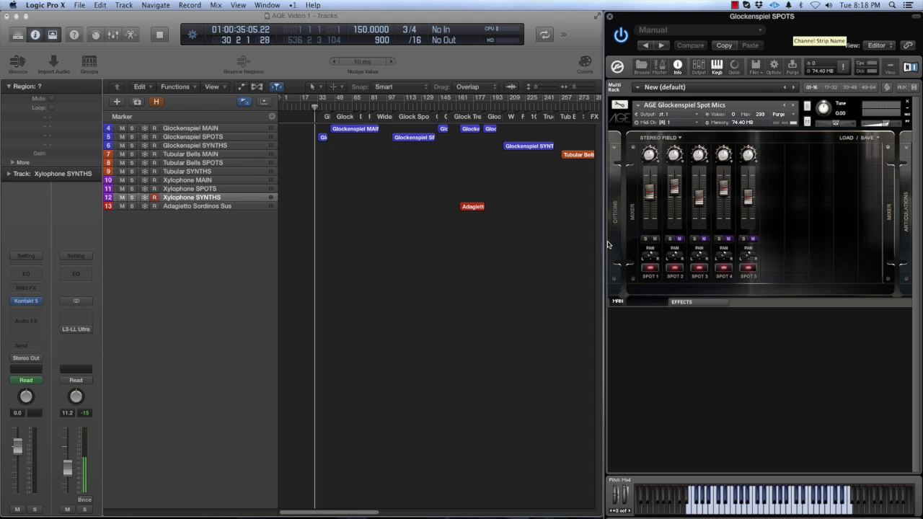
Open the Glockenspiel SPOTS region in the Piano Roll, enable Catch Playhead, then show the MAIN region.
double_click(324, 138)
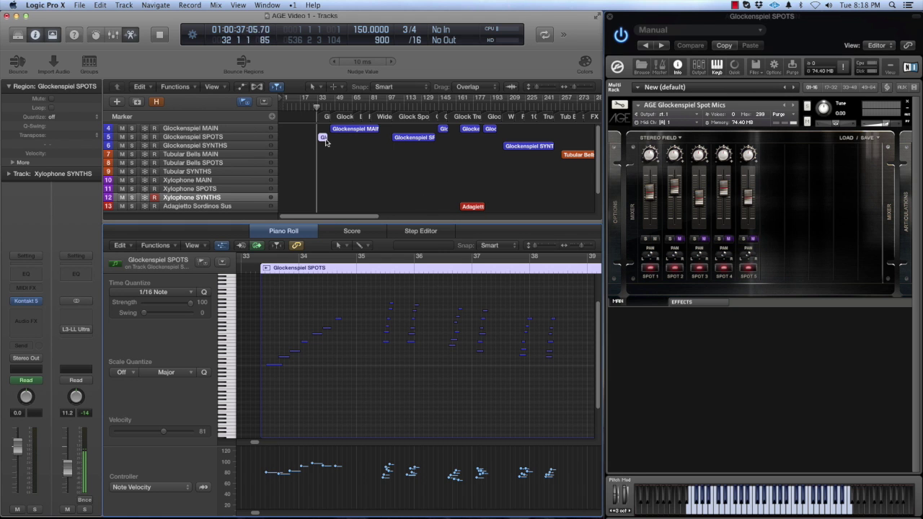
left_click(276, 246)
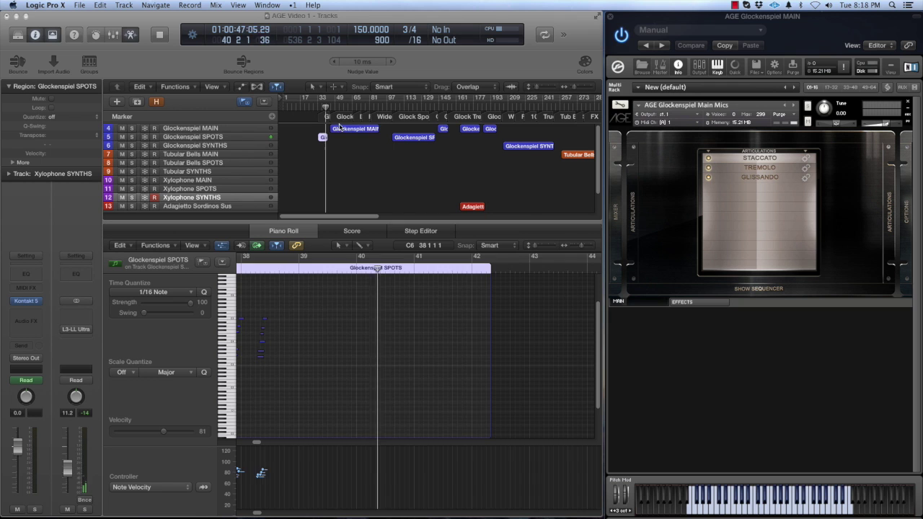
left_click(339, 128)
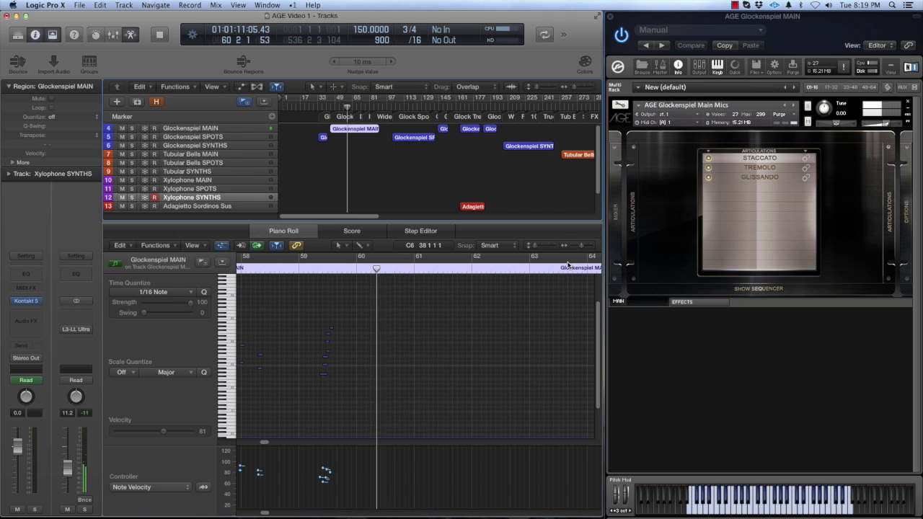
In Kontakt's Mixer, turn MIX off and DECCA on, then switch to the FAR mic position.
left_click(616, 213)
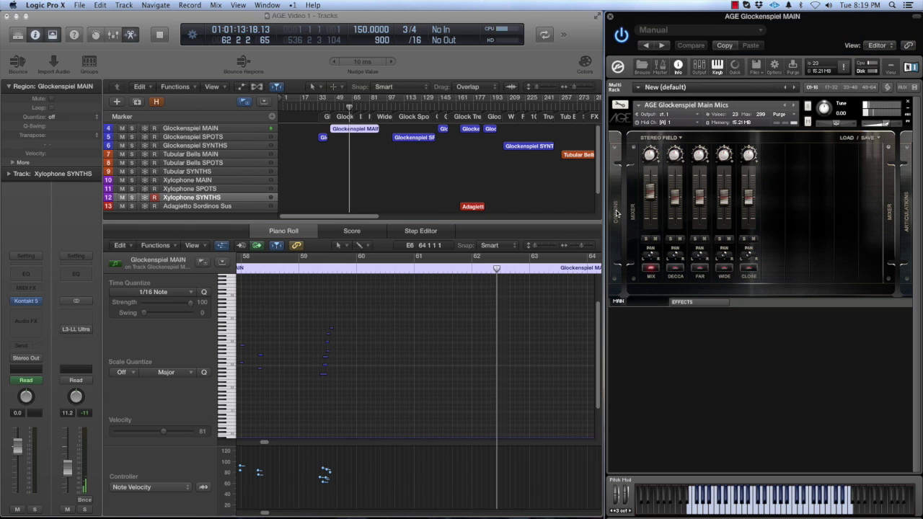
left_click(650, 268)
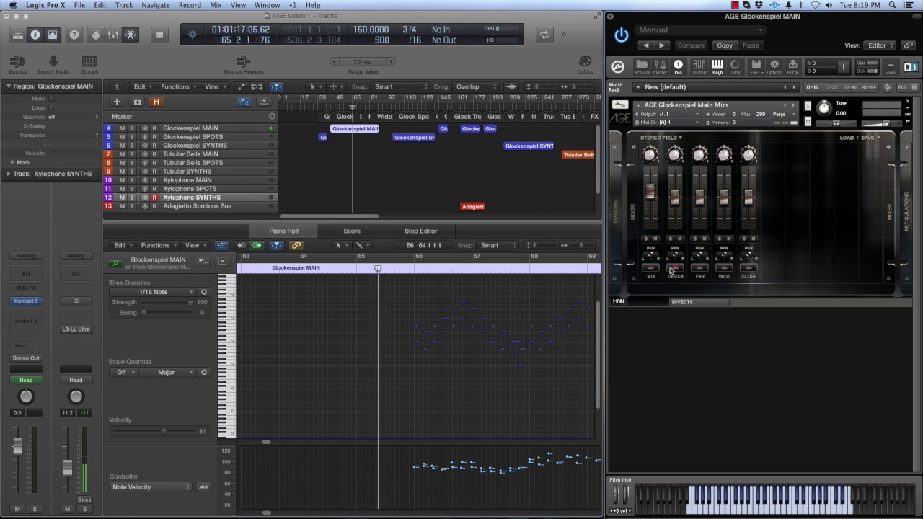
left_click(673, 268)
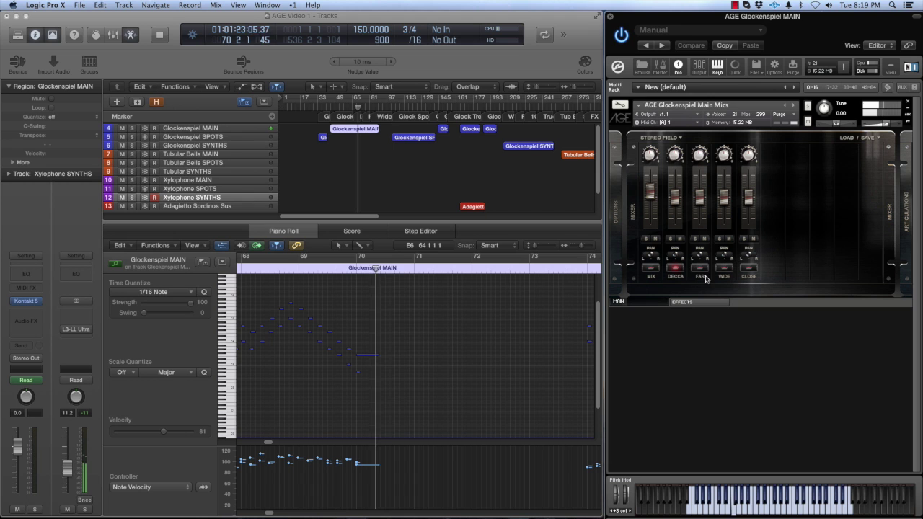
left_click(694, 269)
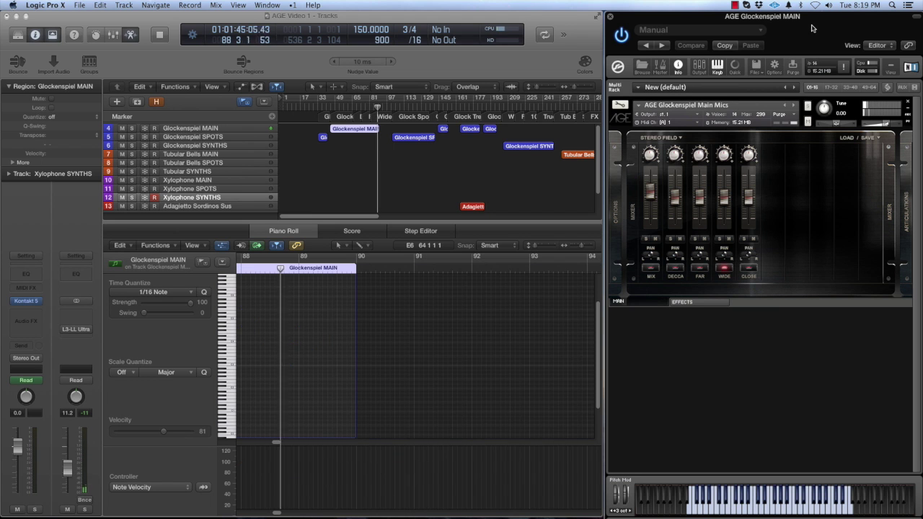
Reopen the Glockenspiel SPOTS instrument window, show its region, and unmute the Spot 2 mic.
key("super+w")
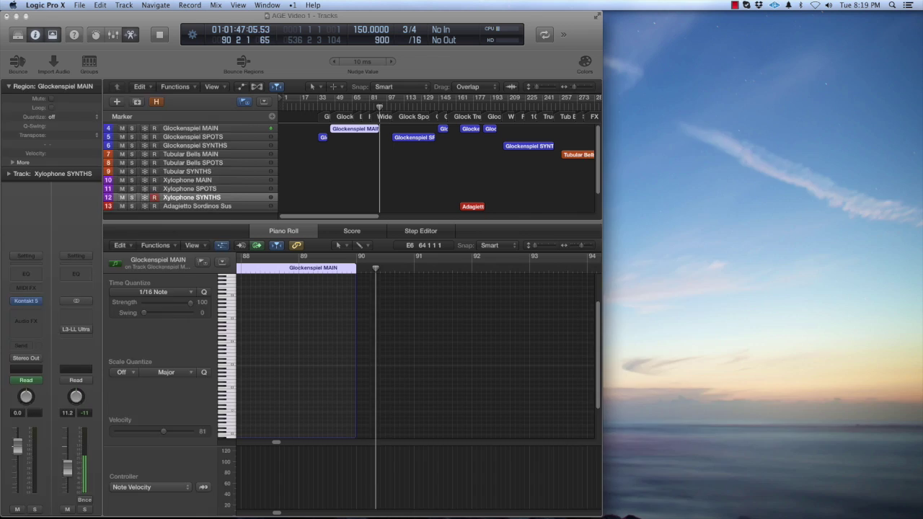
key("v")
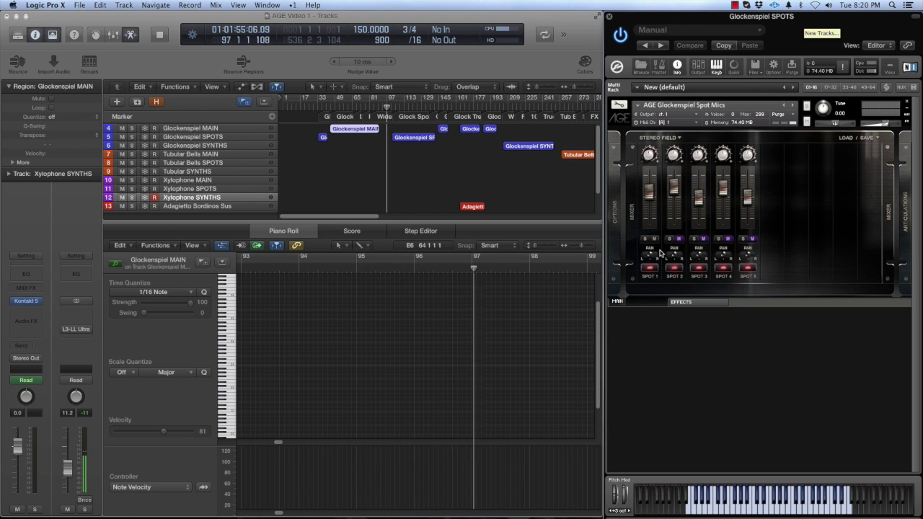
left_click(414, 137)
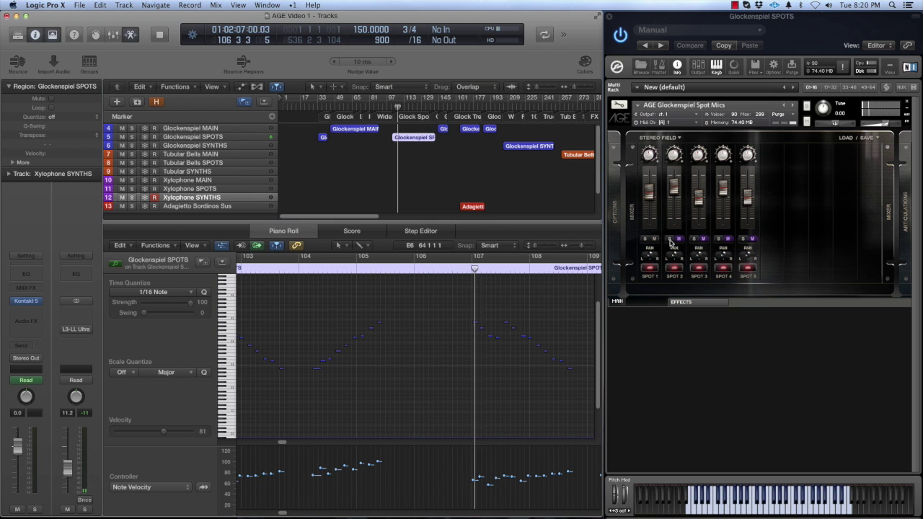
left_click(677, 239)
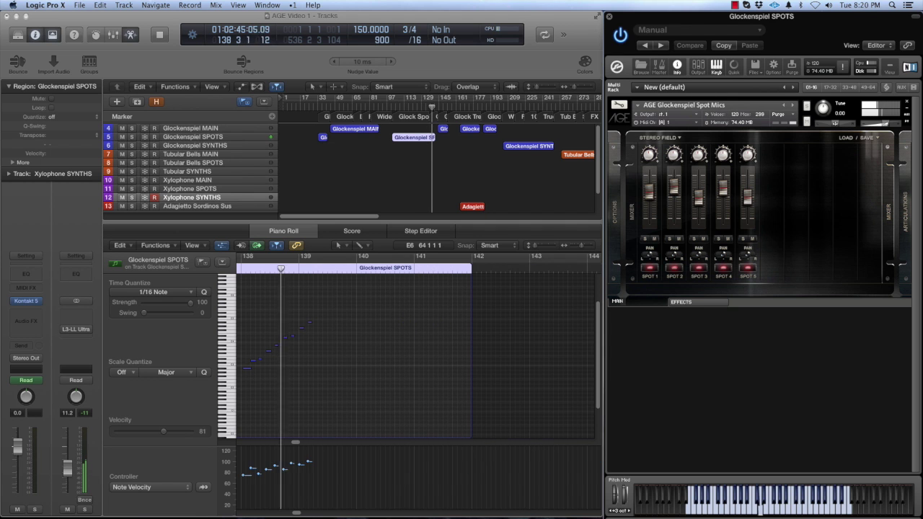
Show the Glockenspiel MAIN instrument's articulation list and load a MAIN region into the editor.
key("super+grave")
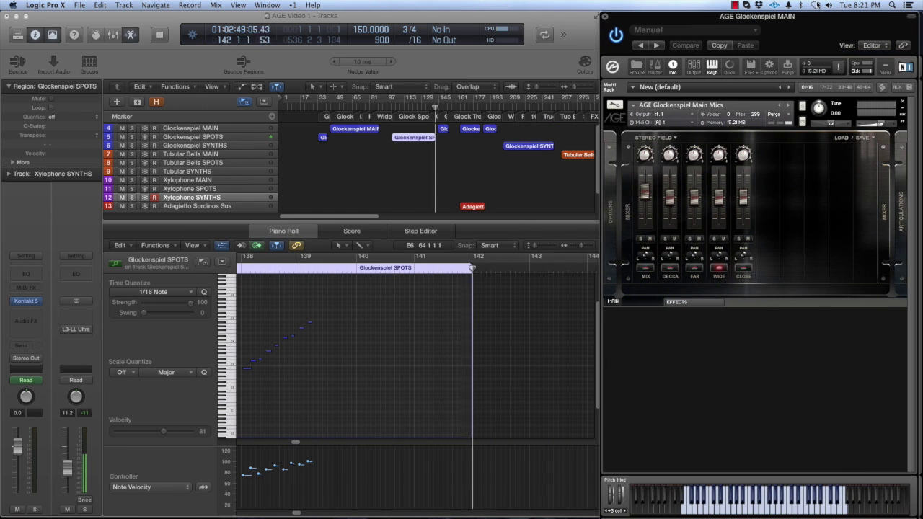
left_click(904, 188)
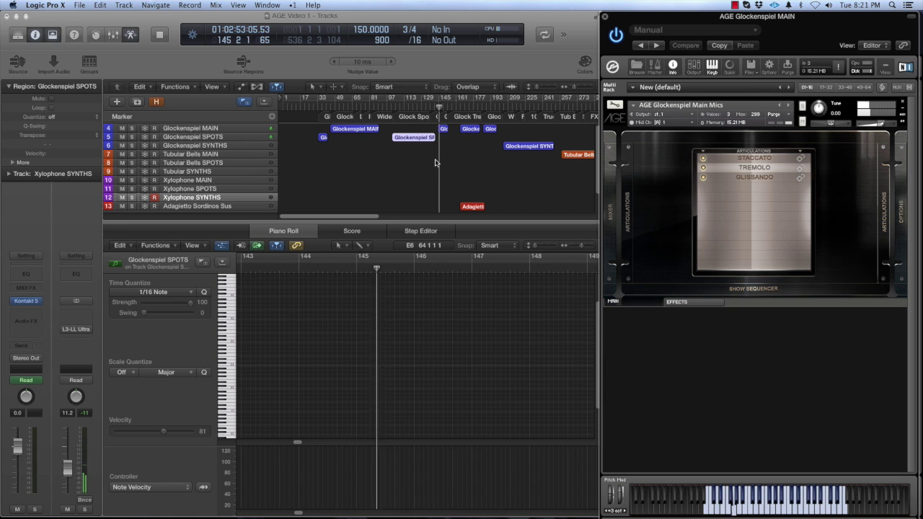
left_click(443, 129)
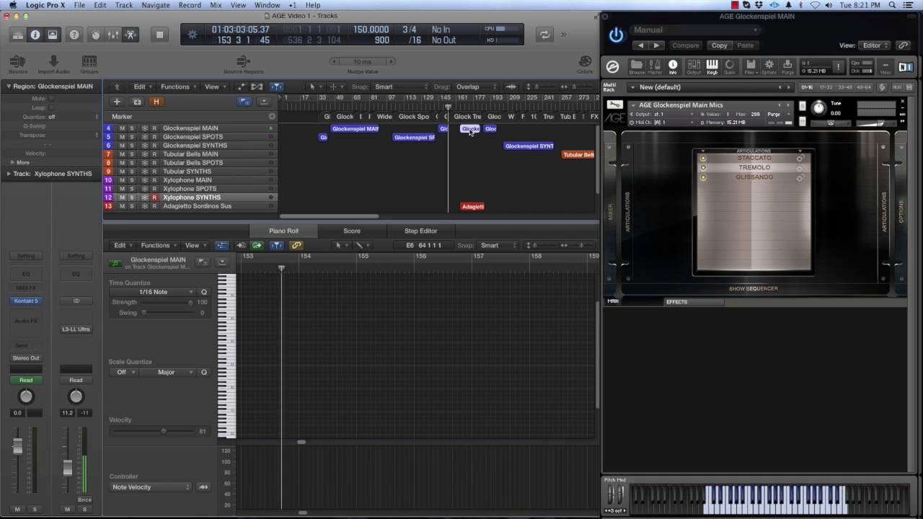
Turn on the Filter effect in Glockenspiel MAIN's effects rack, then return to the articulation view.
left_click(678, 302)
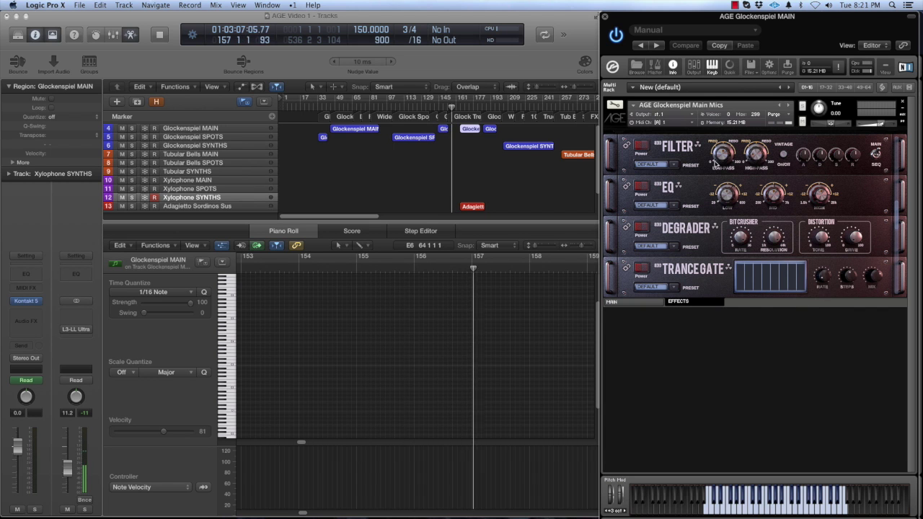
left_click(641, 145)
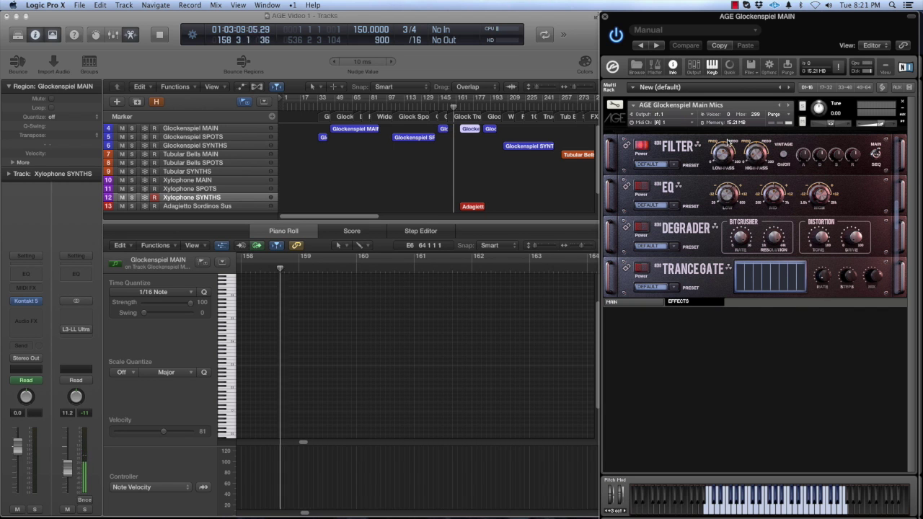
left_click(638, 303)
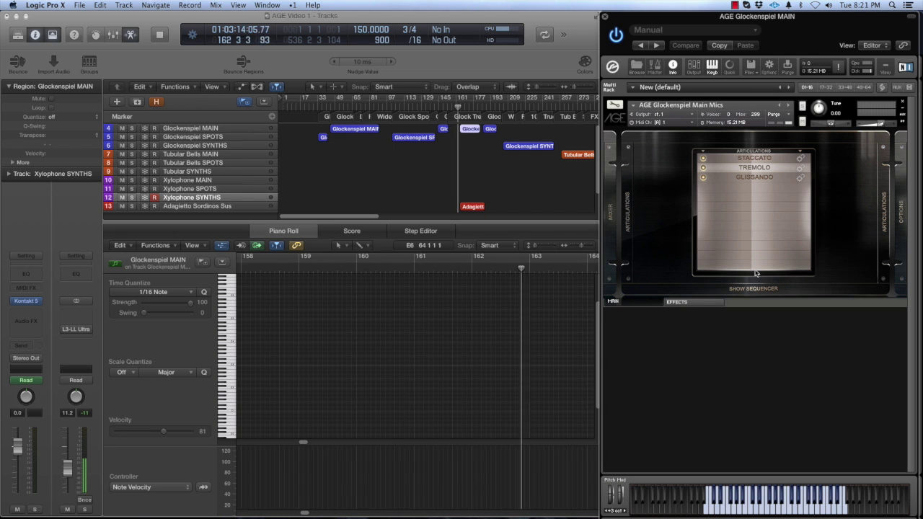
Select the GLISSANDO articulation in the Glockenspiel MAIN Kontakt instance.
left_click(751, 178)
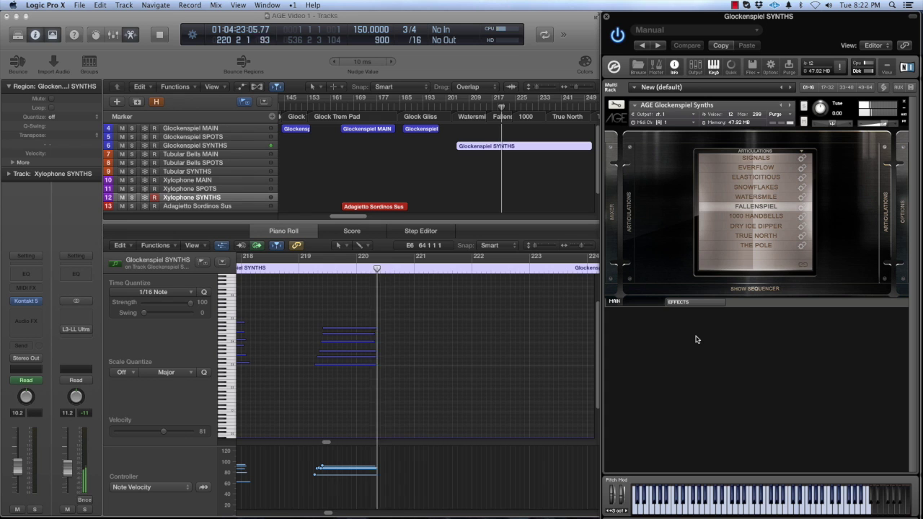
Try the 1000 HANDBELLS patch, settle on TRUE NORTH, then show the Tubular Bells MAIN regions.
left_click(750, 217)
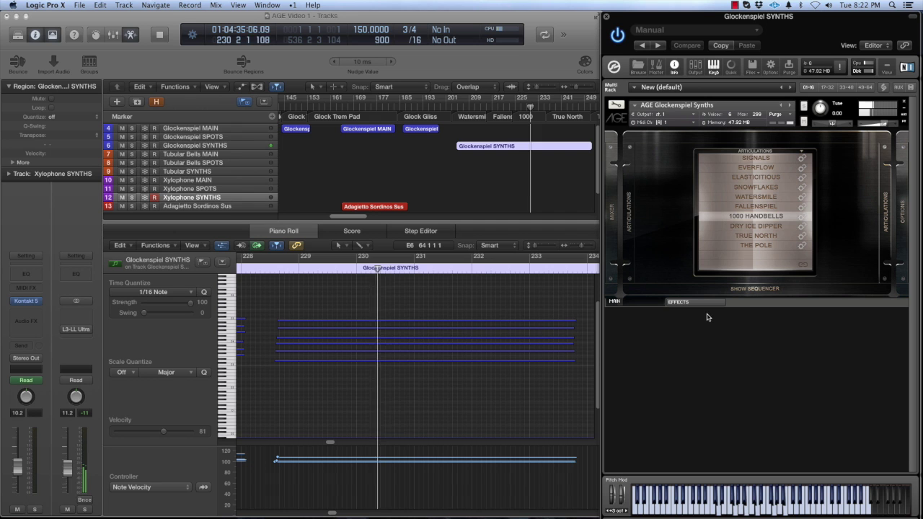
left_click(744, 238)
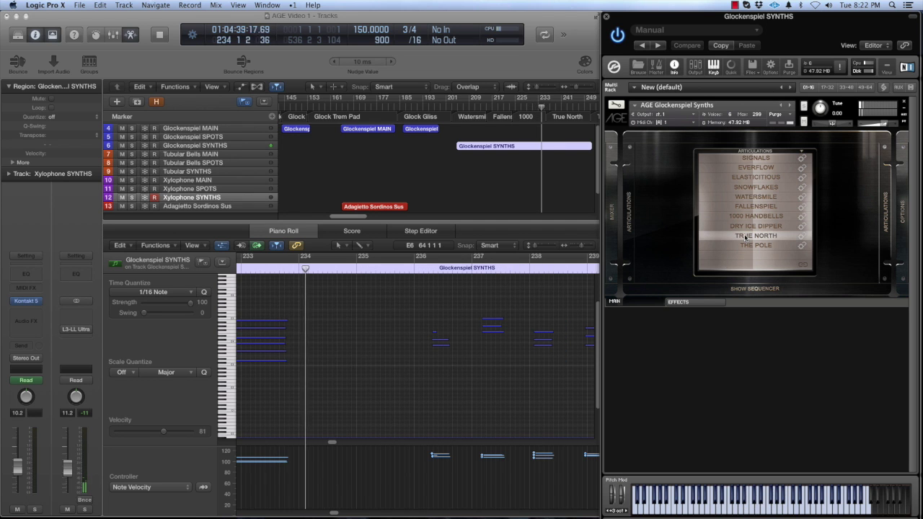
left_click(187, 156)
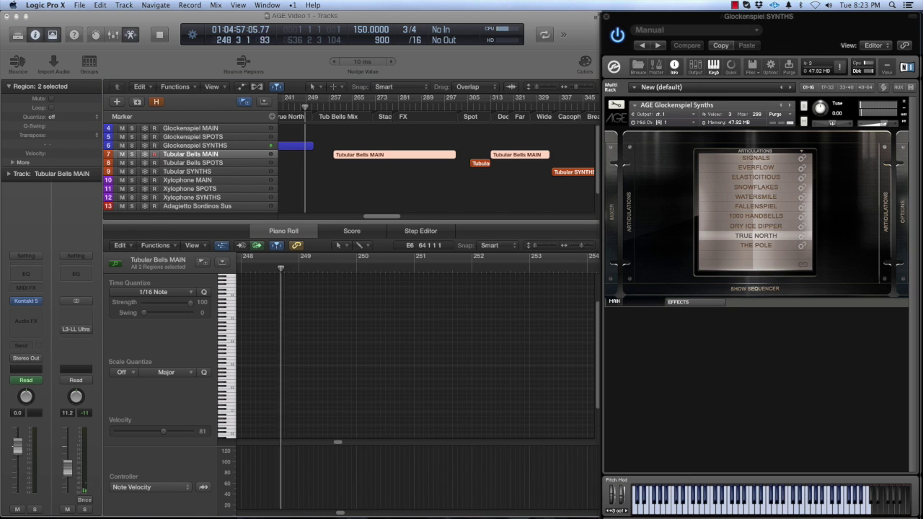
Open the Tubular Bells MAIN instrument, check its mic mixer, and choose the EFFECTS articulation.
left_click(26, 301)
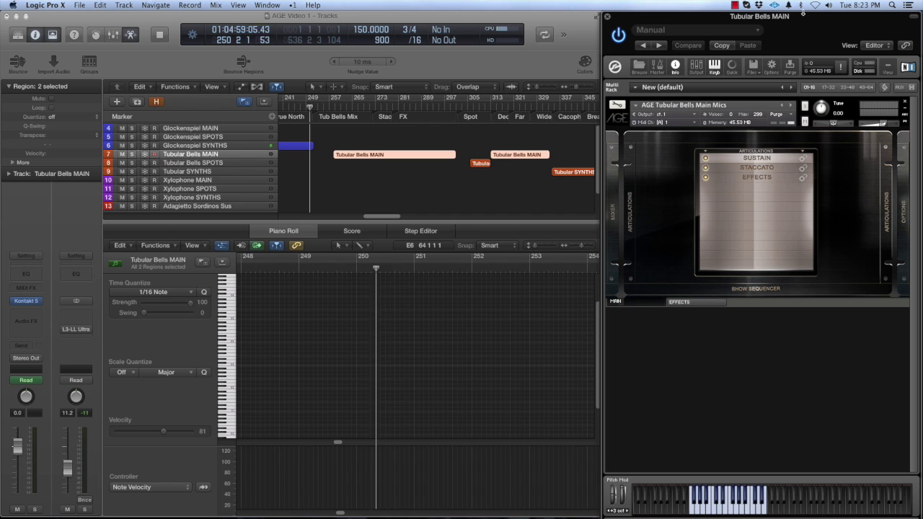
left_click_drag(803, 13, 801, 13)
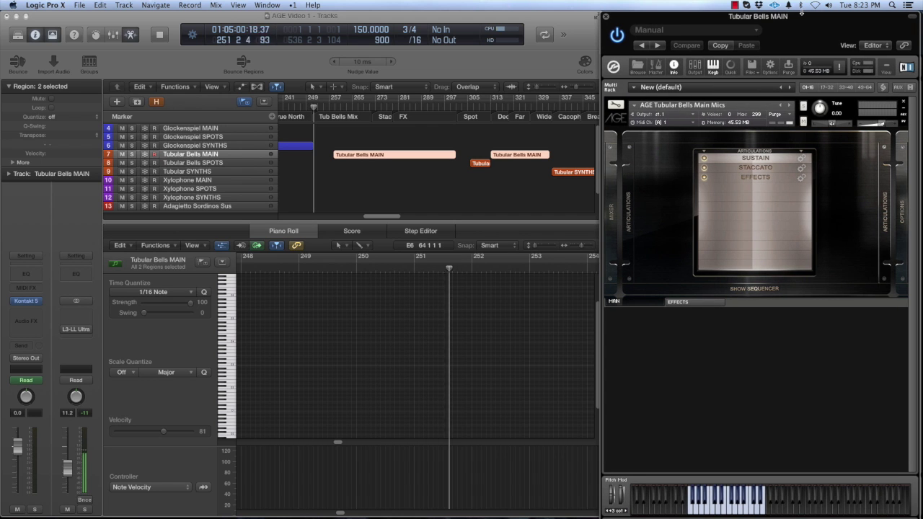
left_click(612, 212)
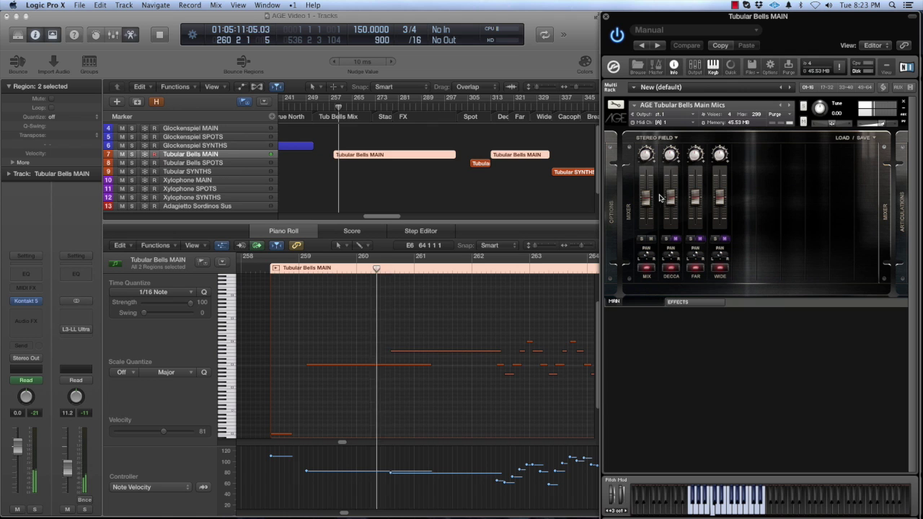
left_click(884, 213)
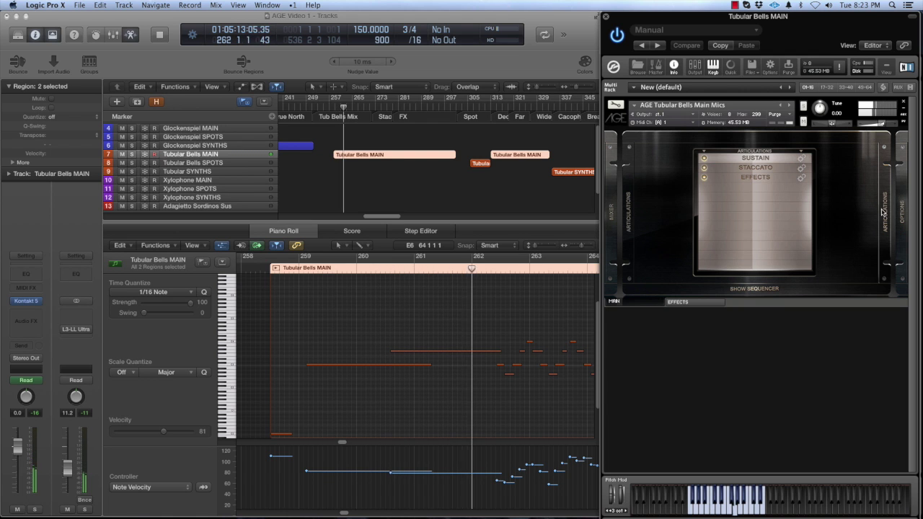
left_click(748, 181)
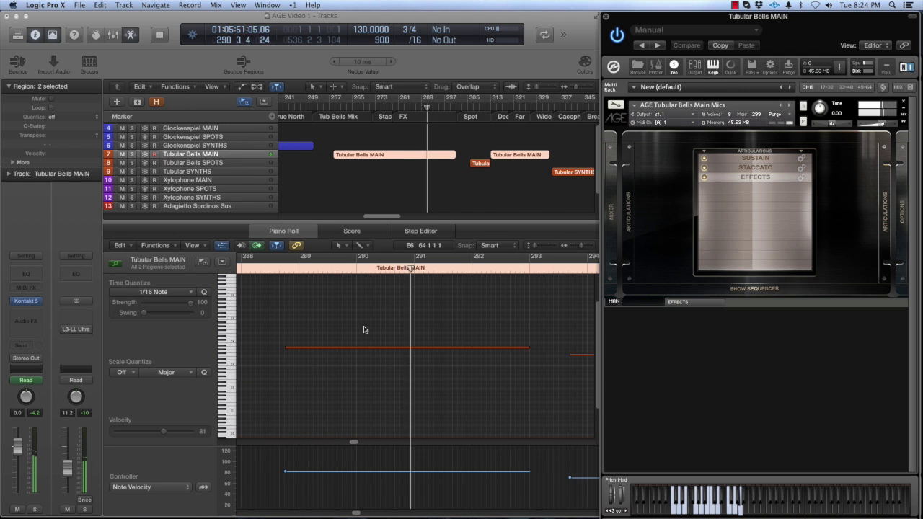
Select the Tubular Bells SPOTS track, open and minimise its instrument, then set MAIN back to SUSTAIN.
key("Down")
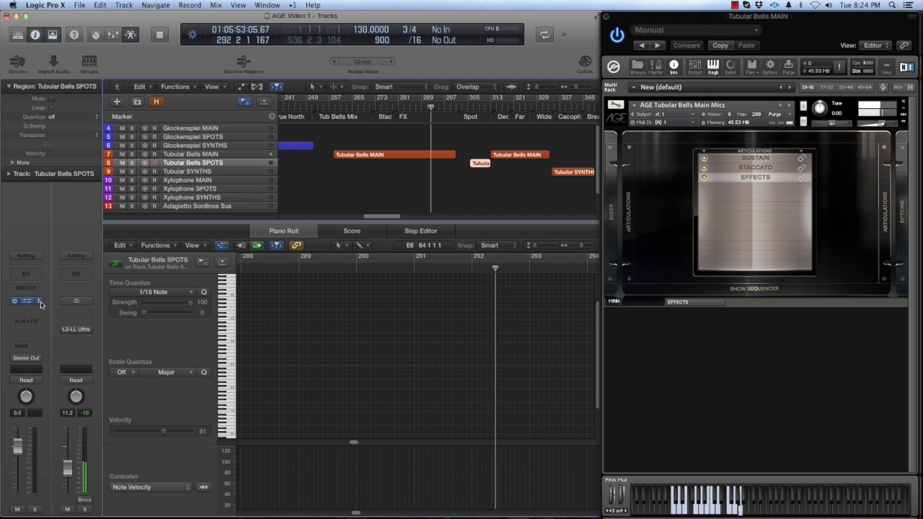
left_click(28, 302)
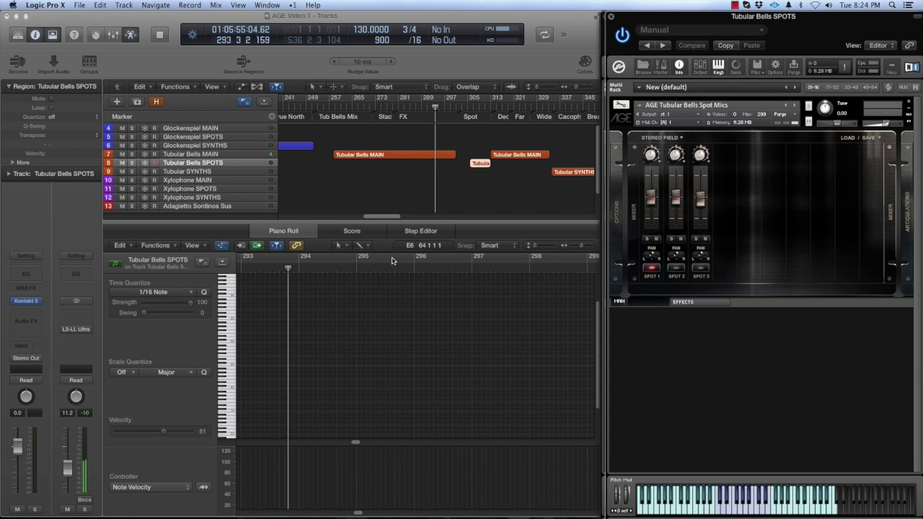
key("super+m")
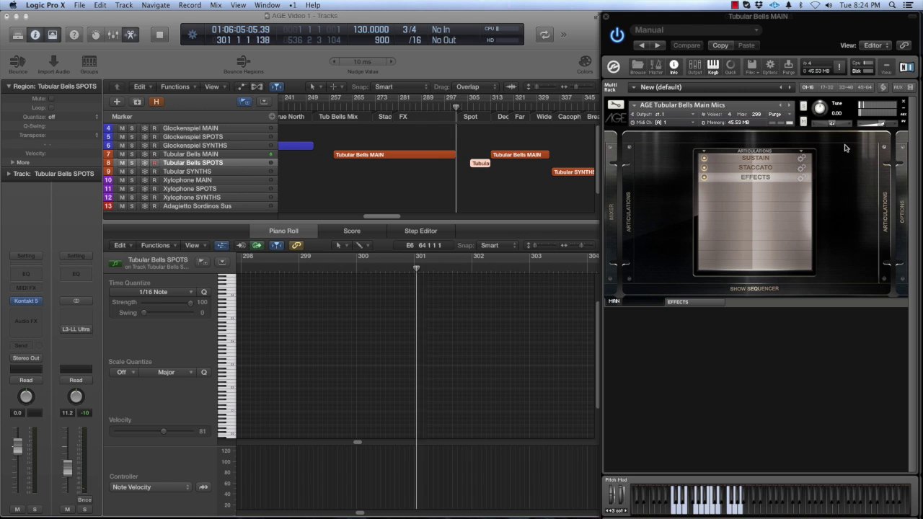
left_click(765, 161)
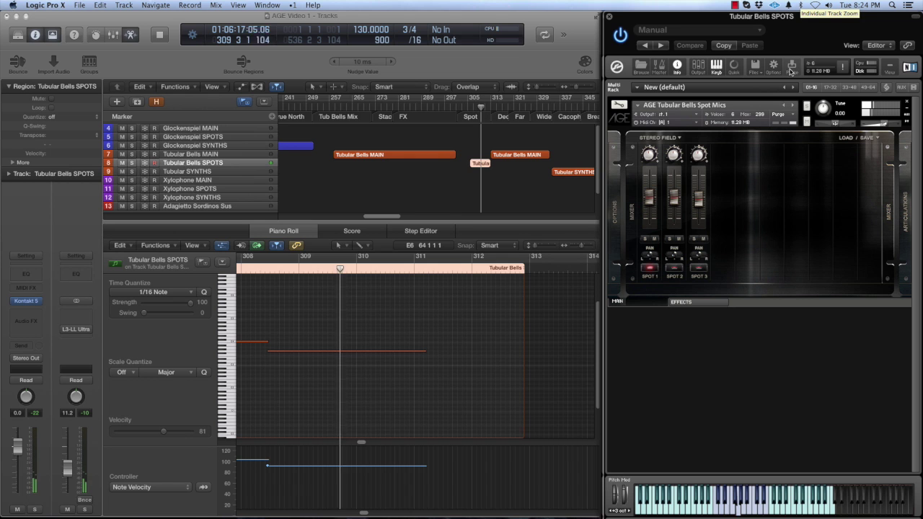
left_click(403, 138)
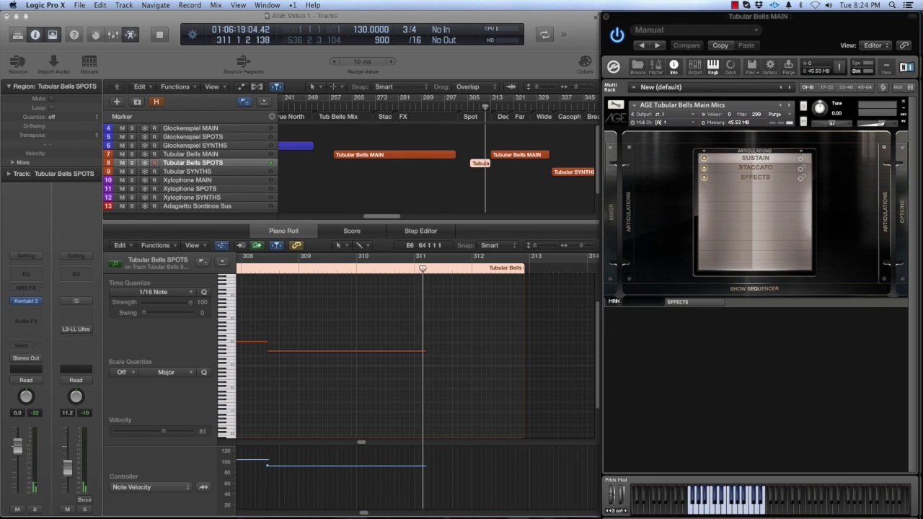
Close the SPOTS Kontakt window to reveal the Tubular Bells MAIN mixer with MIX, DECCA, FAR and WIDE mics.
left_click(612, 216)
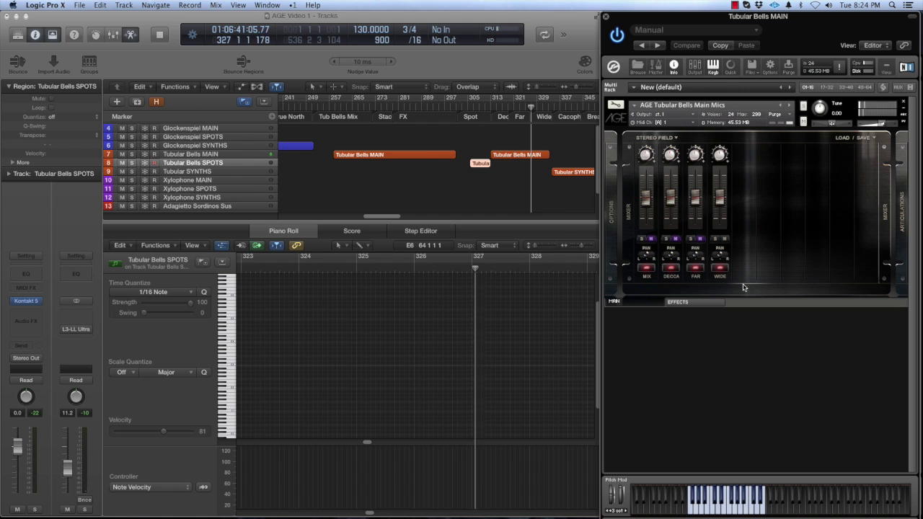
Select the Tubular SYNTHS track and open its Kontakt 5 instrument showing the synth patch list.
left_click(199, 173)
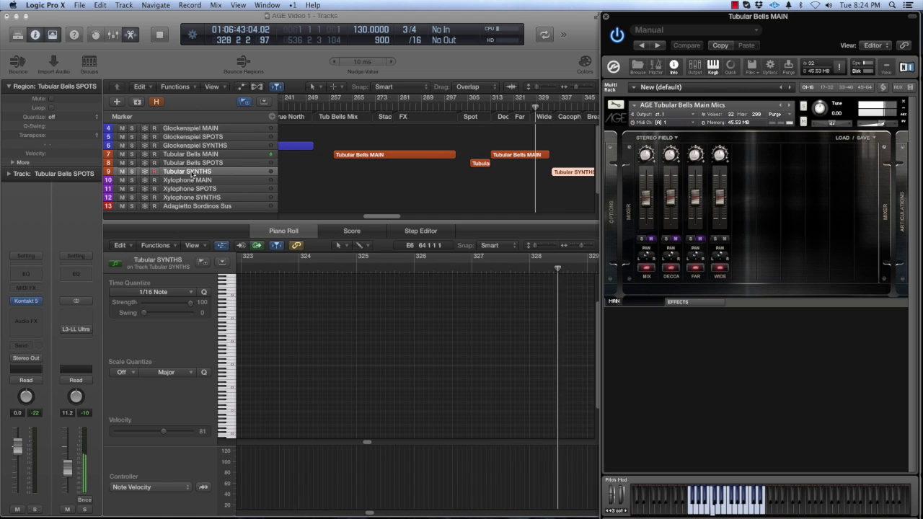
mouse_move(28, 305)
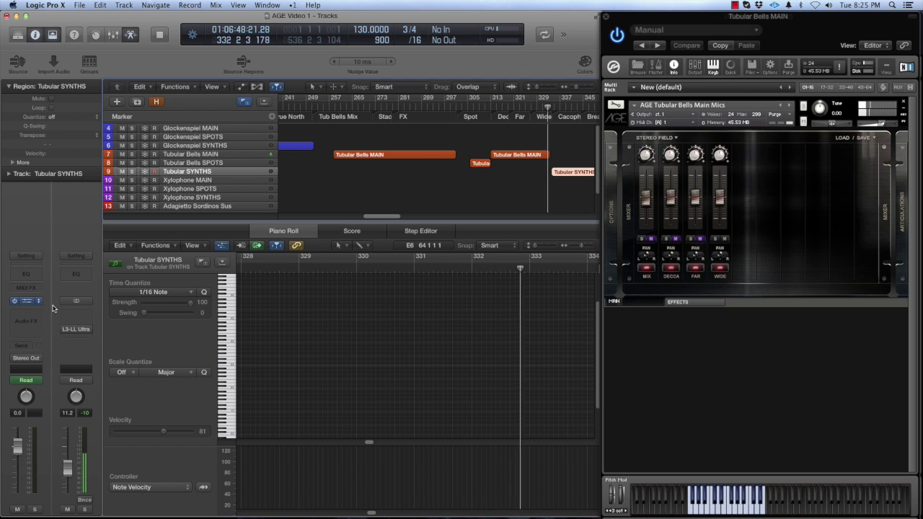
left_click(25, 301)
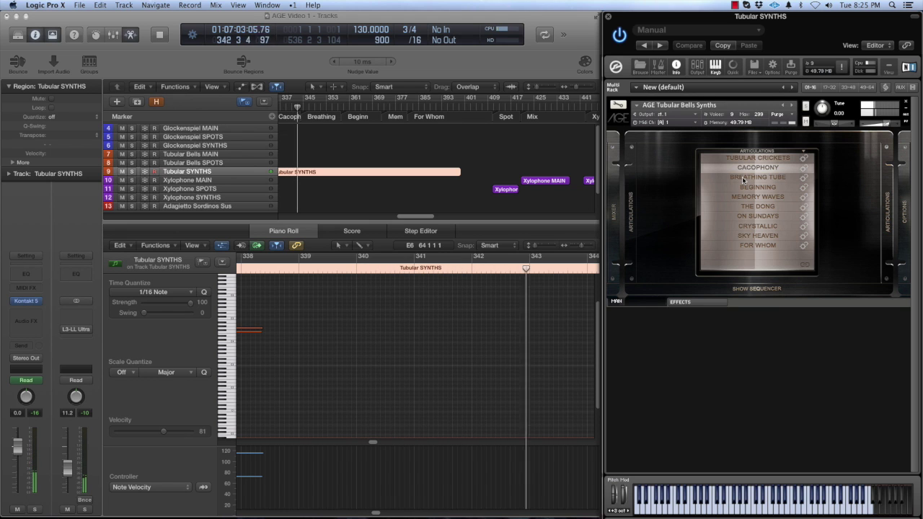
Switch Tubular SYNTHS through BREATHING TUBE, BEGINNING, MEMORY WAVES and FOR WHOM during playback.
left_click(743, 181)
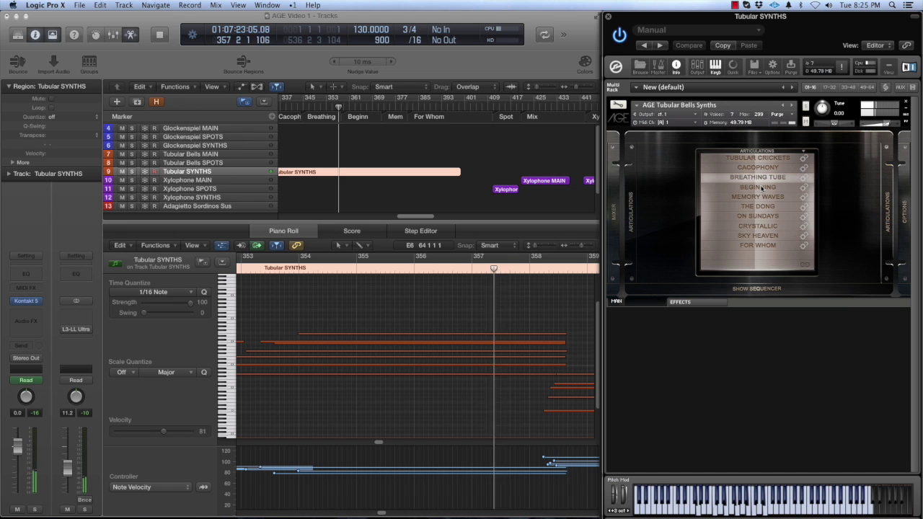
left_click(757, 187)
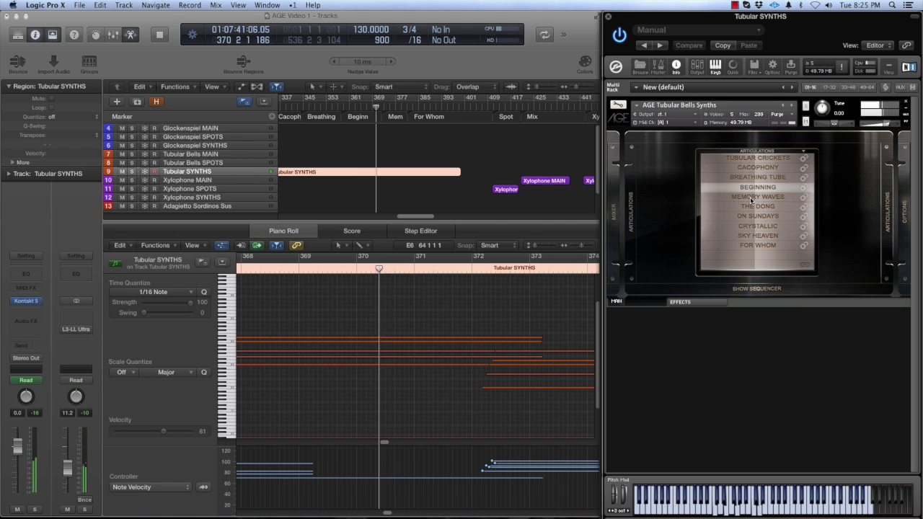
left_click(750, 197)
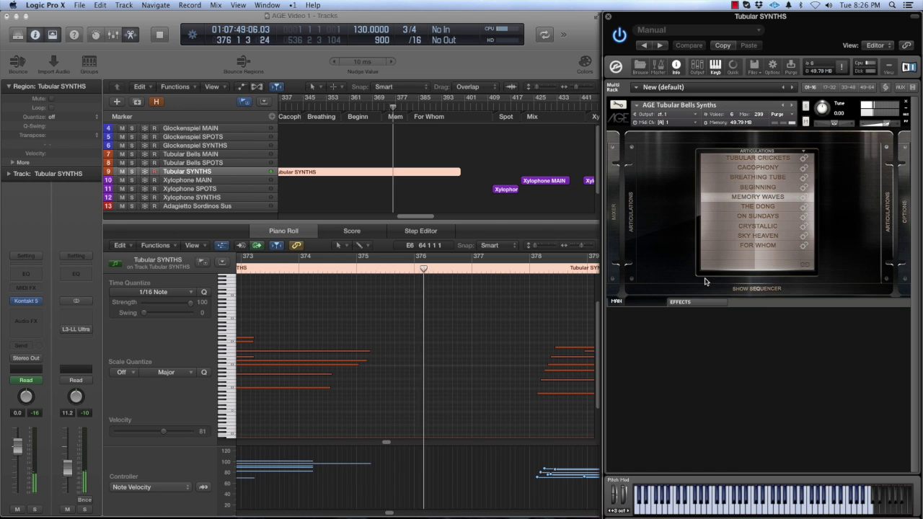
left_click(759, 246)
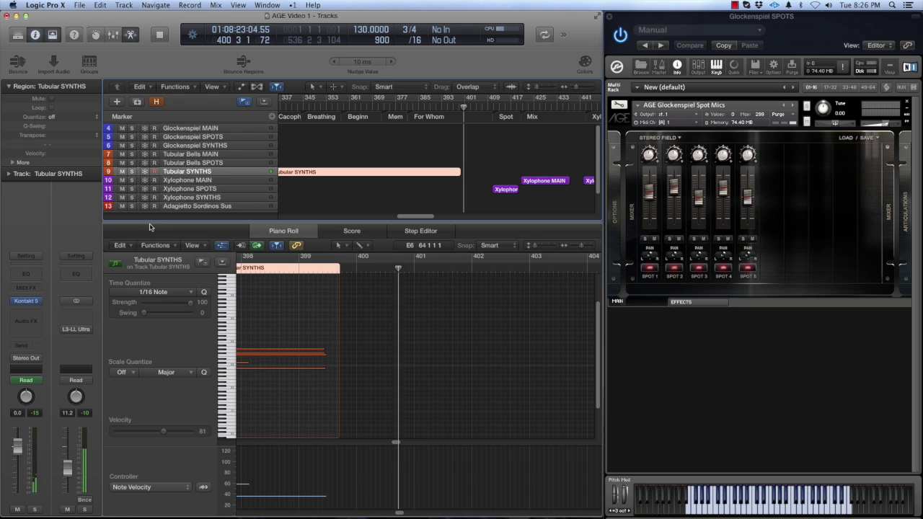
Swap the Glockenspiel SPOTS window for the Xylophone SPOTS instrument, moved right, then select Xylophone MAIN.
left_click(202, 190)
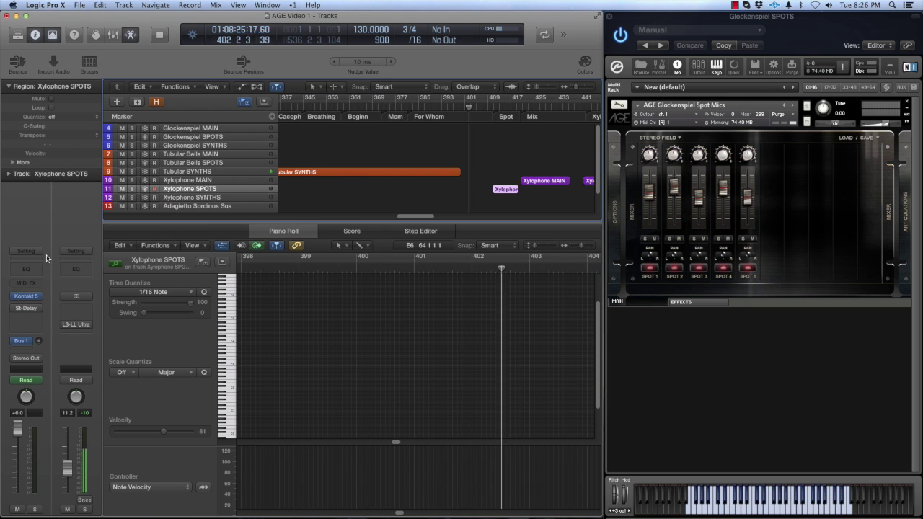
left_click(27, 296)
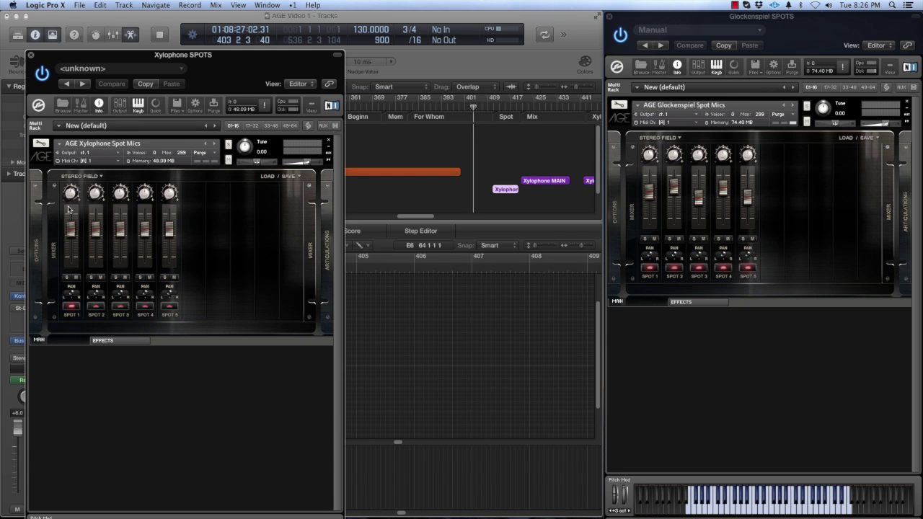
left_click(610, 16)
left_click_drag(240, 72, 816, 34)
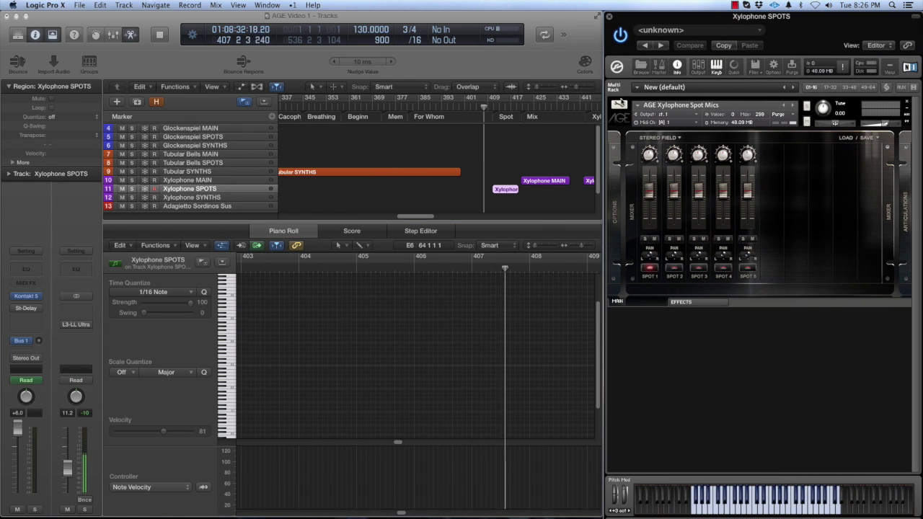
left_click(191, 180)
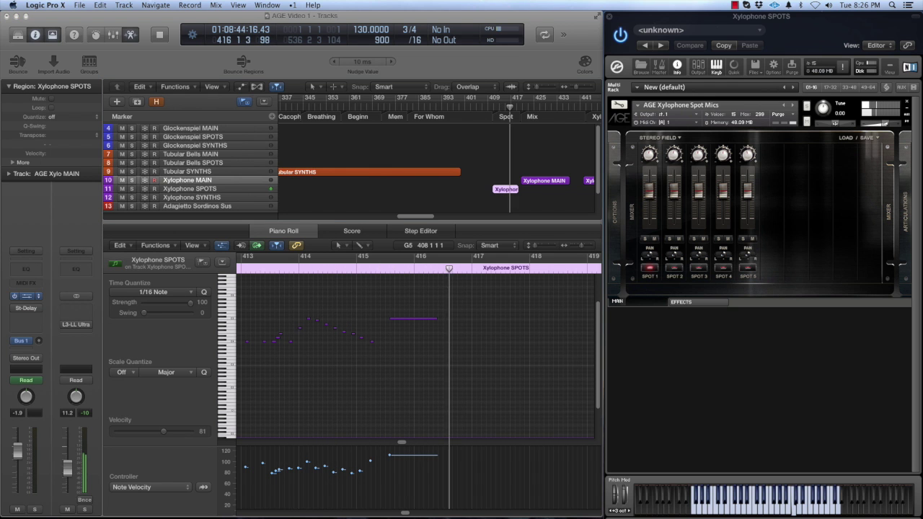
Open the Xylophone MAIN Kontakt instrument and display its Soft Mallet and Hard Mallet articulations.
left_click(26, 296)
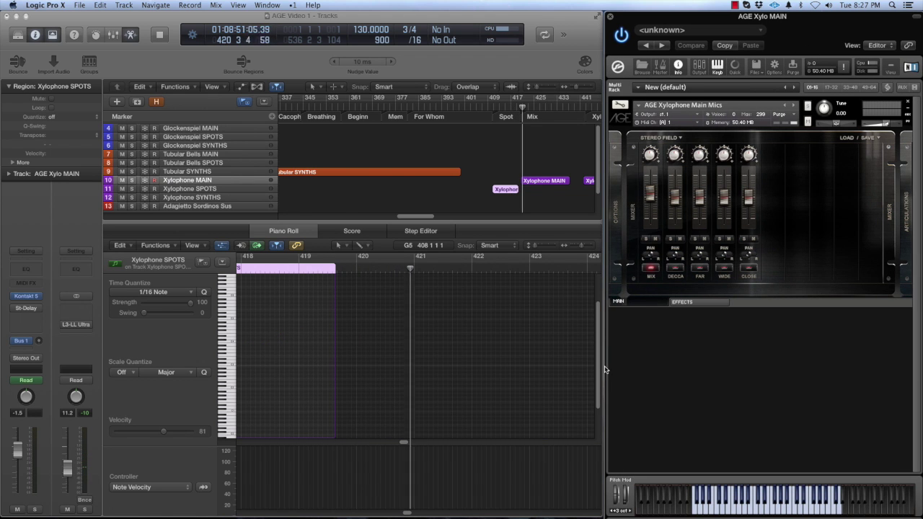
left_click(537, 181)
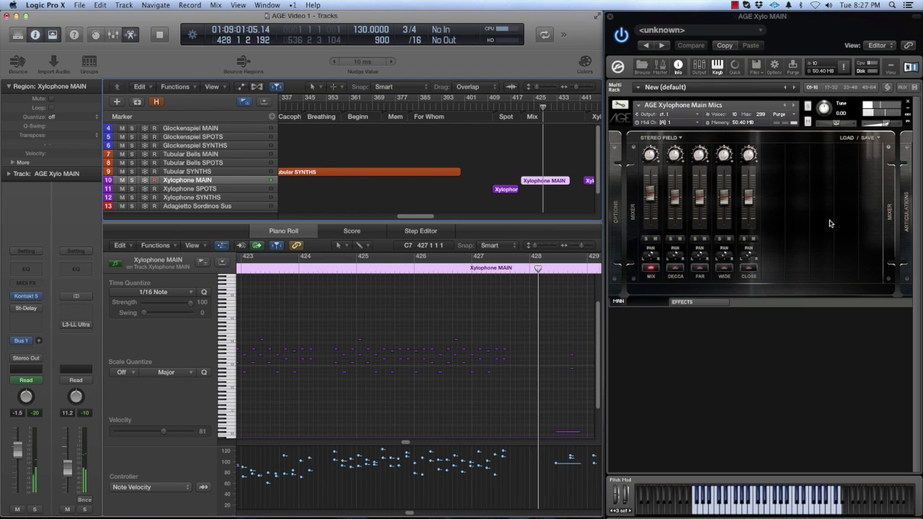
left_click(907, 206)
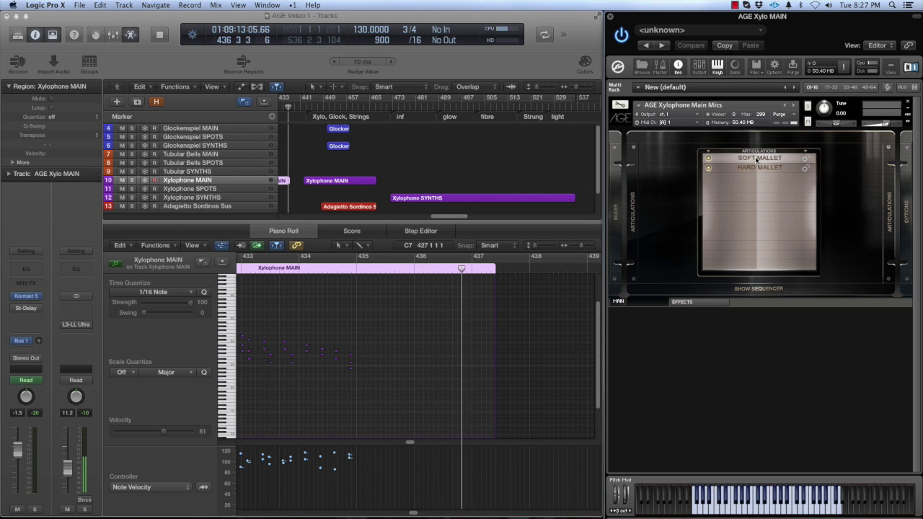
Select the Xylophone MAIN region so its notes play through in the piano roll.
left_click(365, 180)
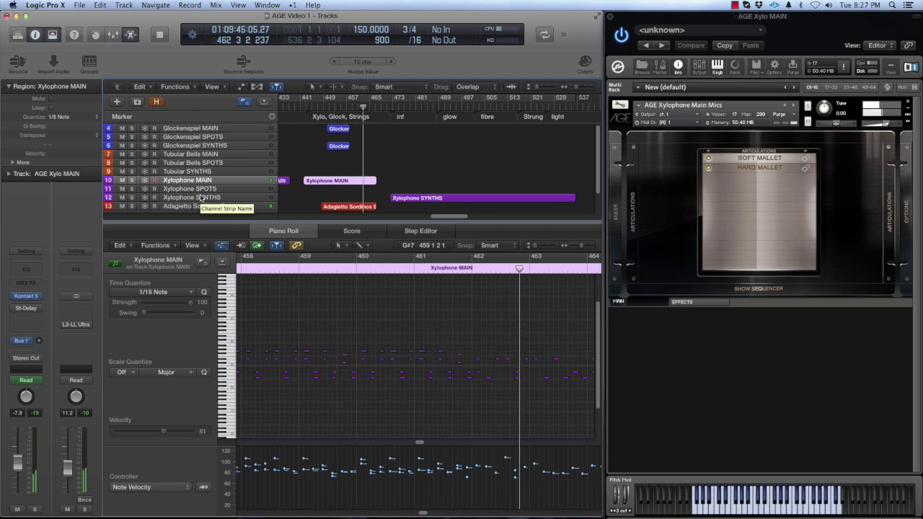
Open the Xylophone SYNTHS Kontakt instrument and place its window top right over Xylophone MAIN.
left_click(201, 197)
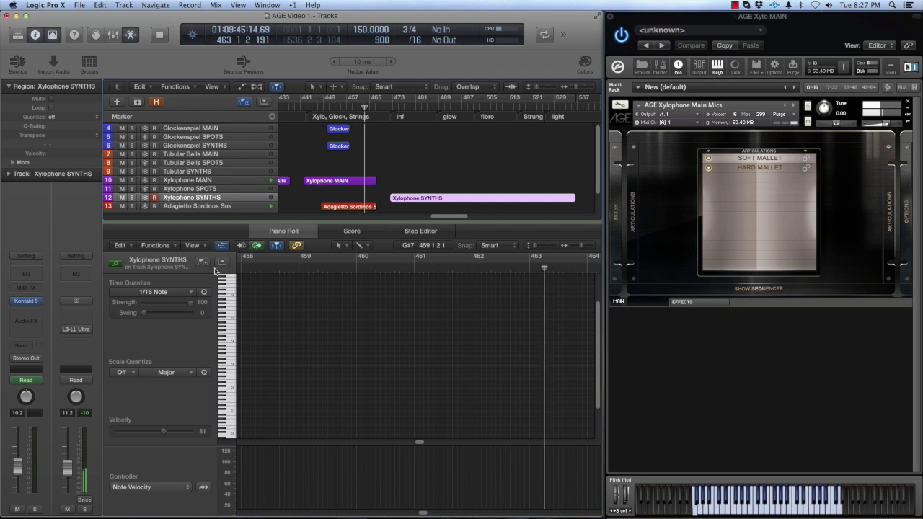
left_click(26, 302)
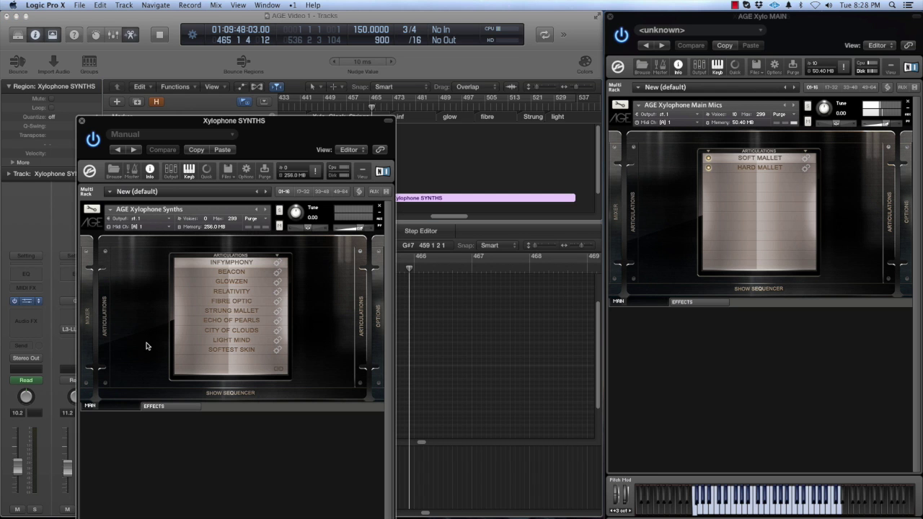
left_click_drag(288, 141, 801, 5)
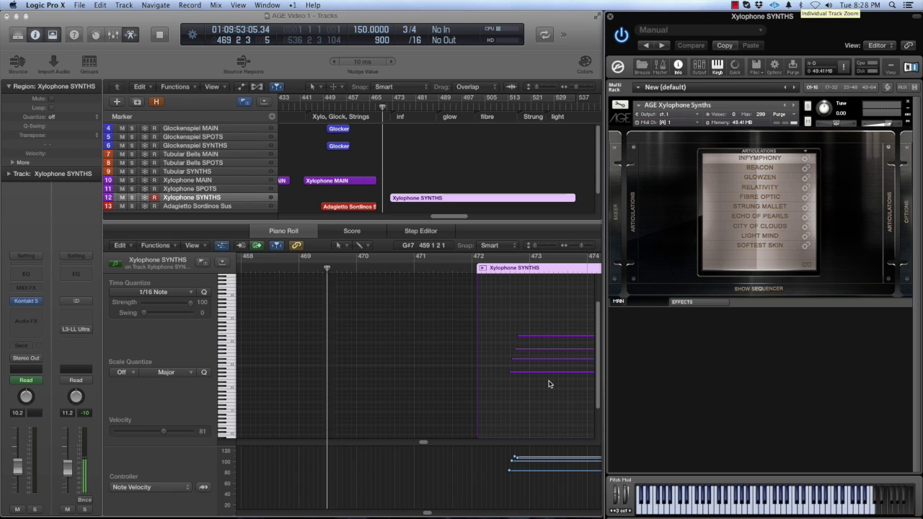